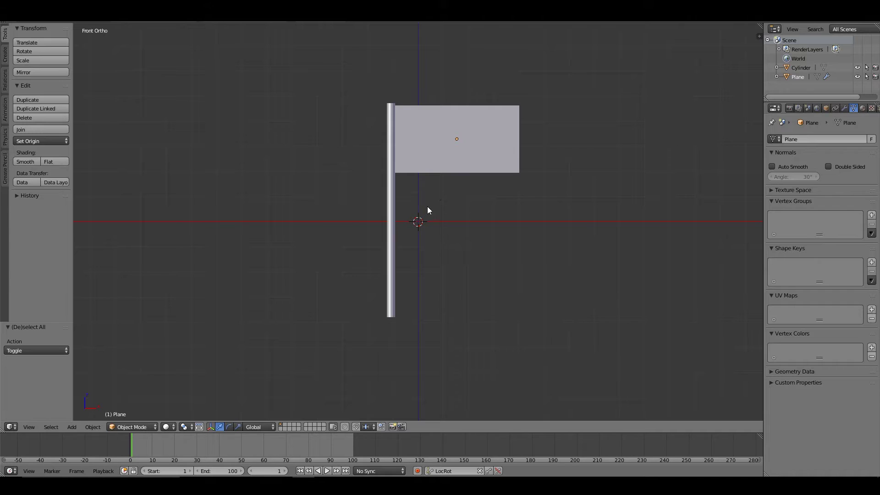
Step: Give the flag plane Cloth physics from the Physics tab
right_click(452, 182)
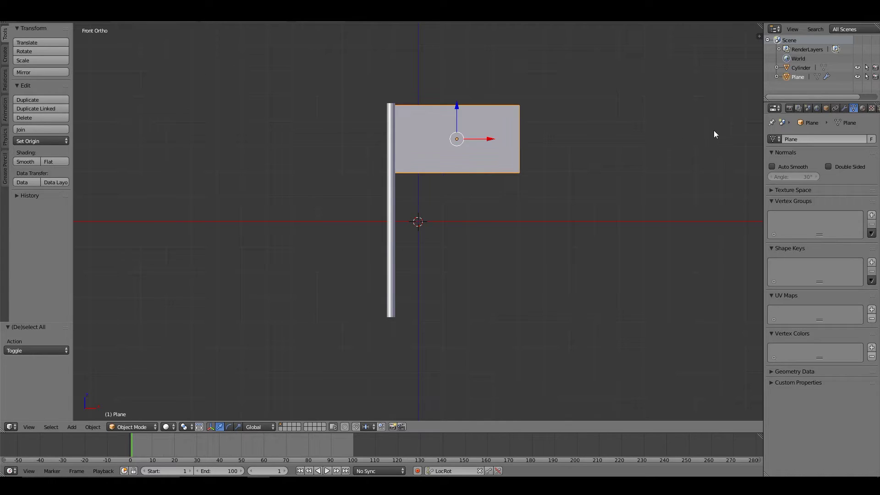
scroll(869, 108, down, 1)
click(870, 109)
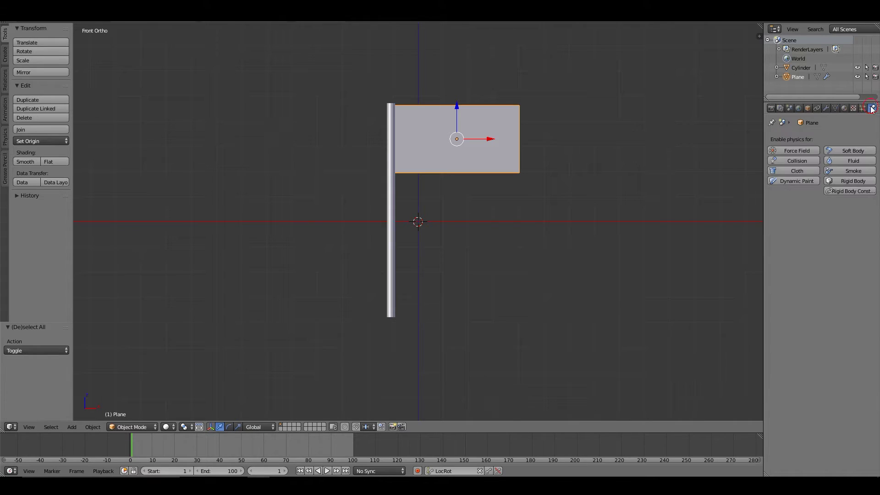
click(807, 170)
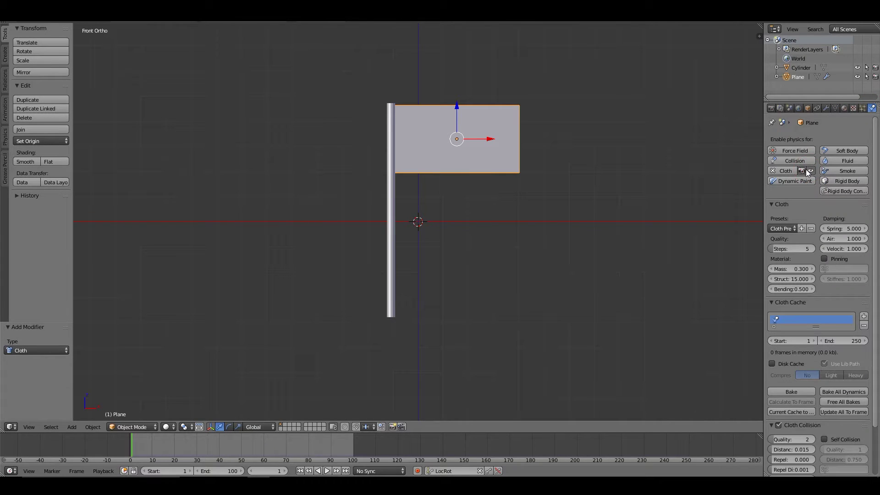
Step: Enter Edit Mode and look through the modifier list without adding one
key(Tab)
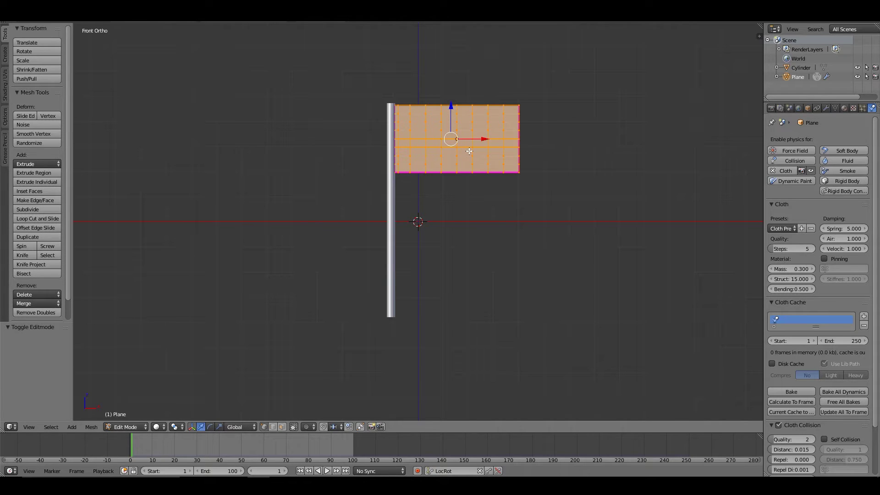
click(827, 108)
click(811, 140)
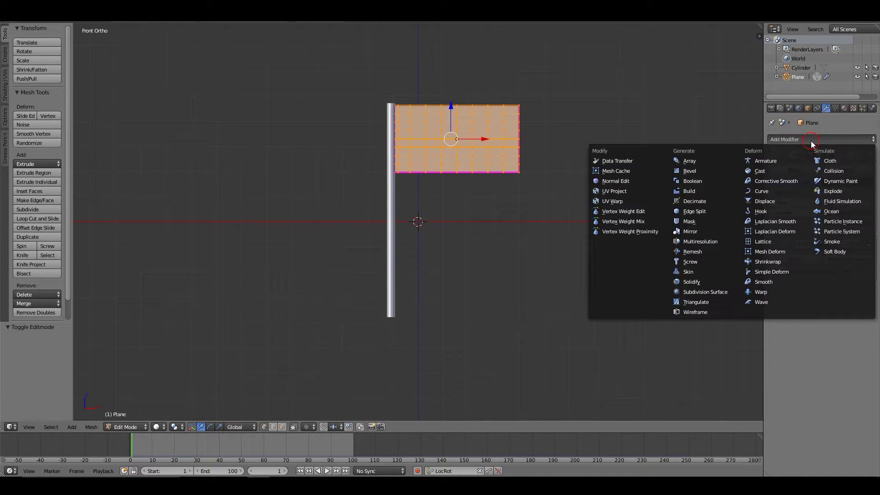
click(811, 141)
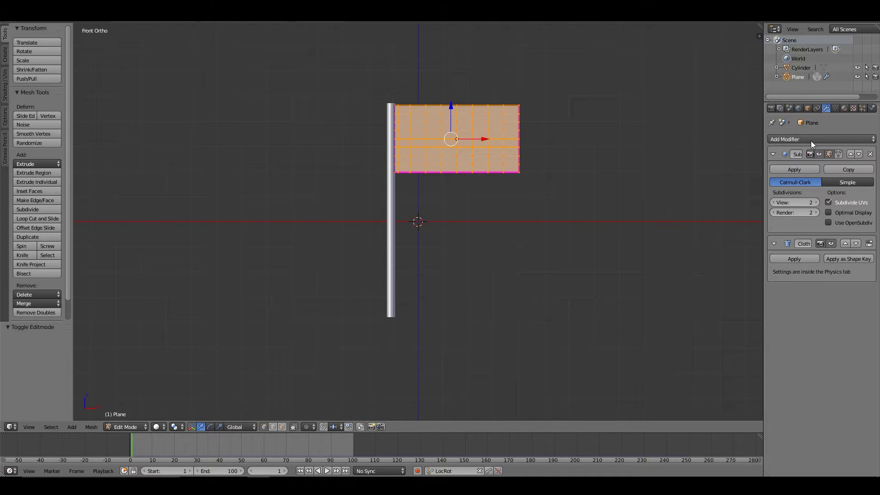
Step: Turn on cloth Self Collision and raise its quality to 2
click(872, 108)
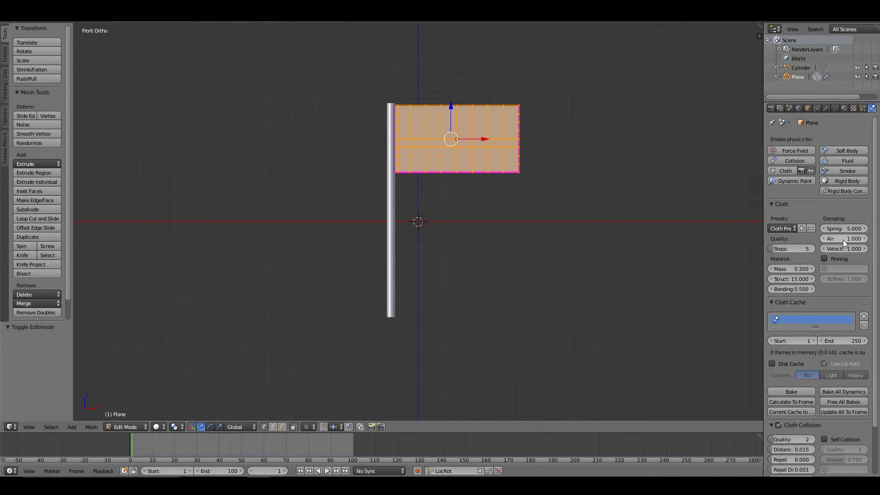
scroll(843, 400, down, 3)
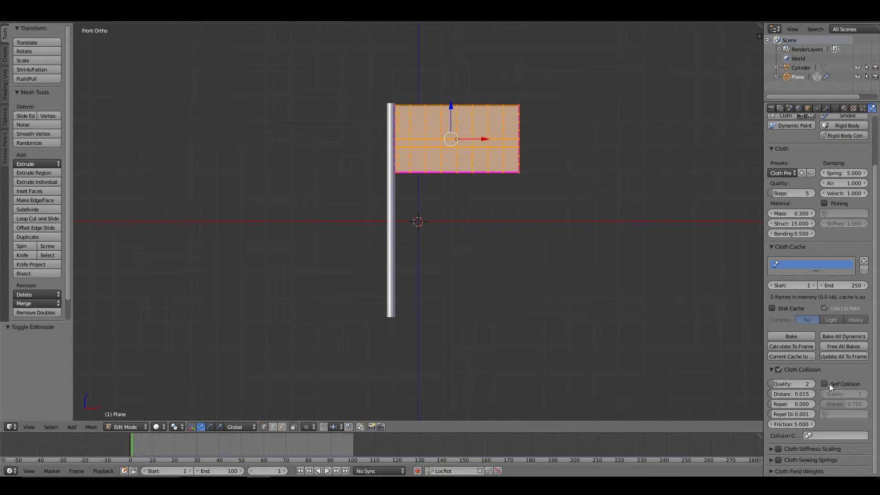
click(829, 384)
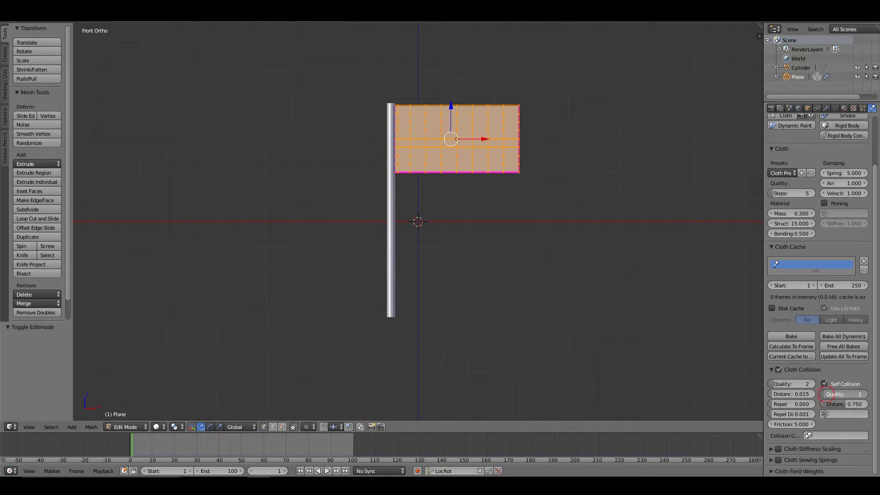
click(866, 394)
Step: In Edit Mode, box-select only the flag's vertices along the pole edge
key(Tab)
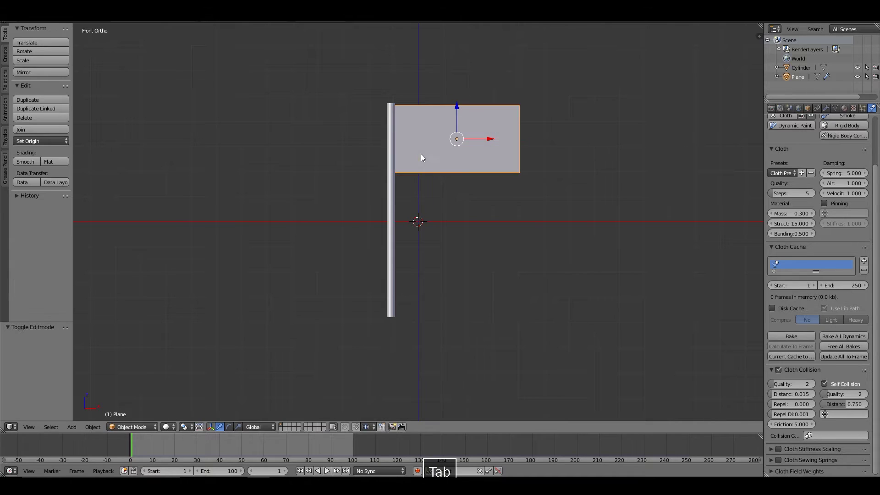
key(Tab)
key(a)
key(b)
drag(382, 95, 398, 192)
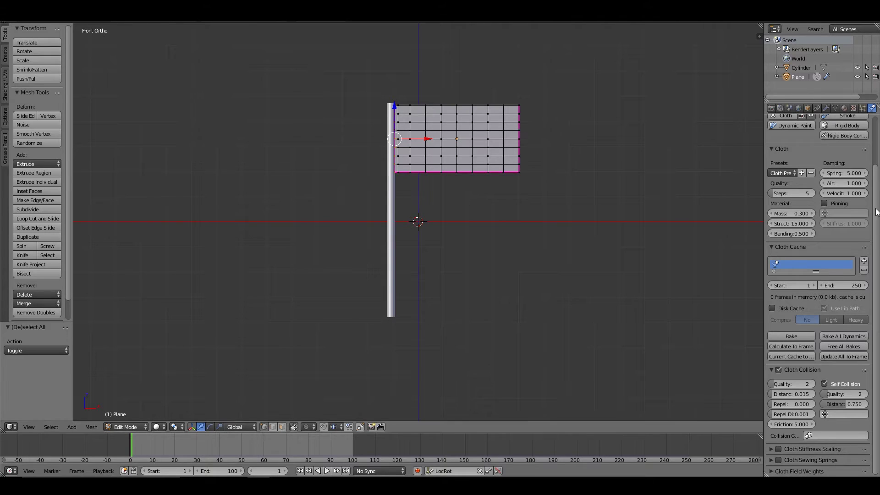
Step: Add a vertex group named 'pin' in Object Data and return to Object Mode
click(834, 108)
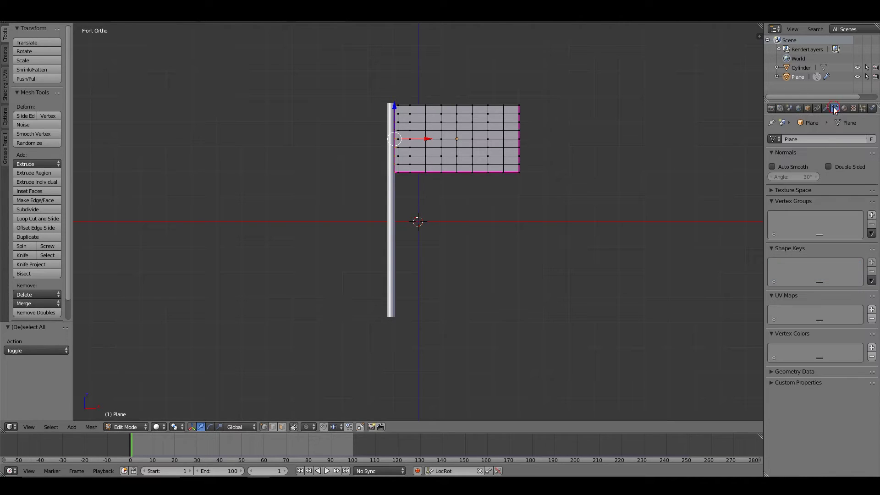
click(872, 215)
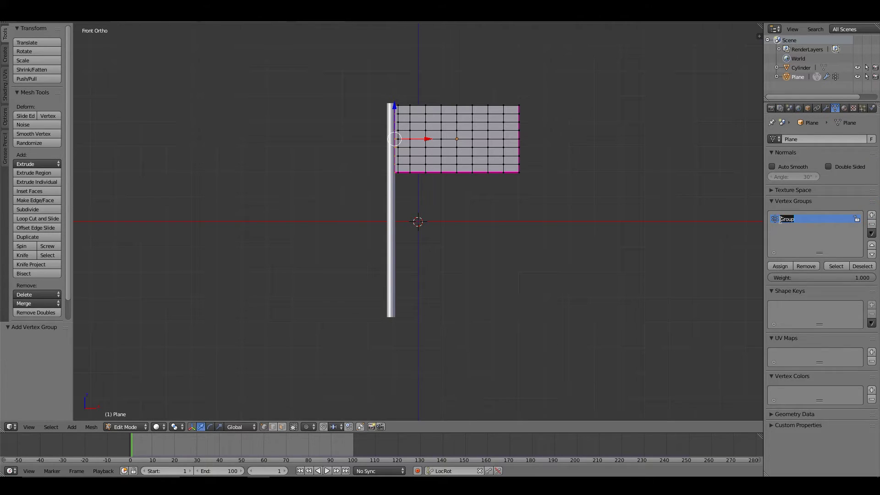
text(Pinn)
key(BackSpace)
text(n)
key(BackSpace)
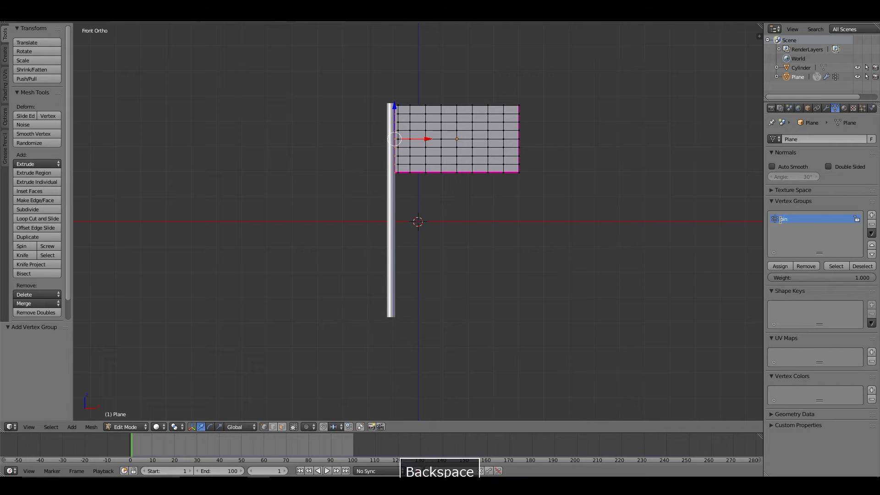
text(n)
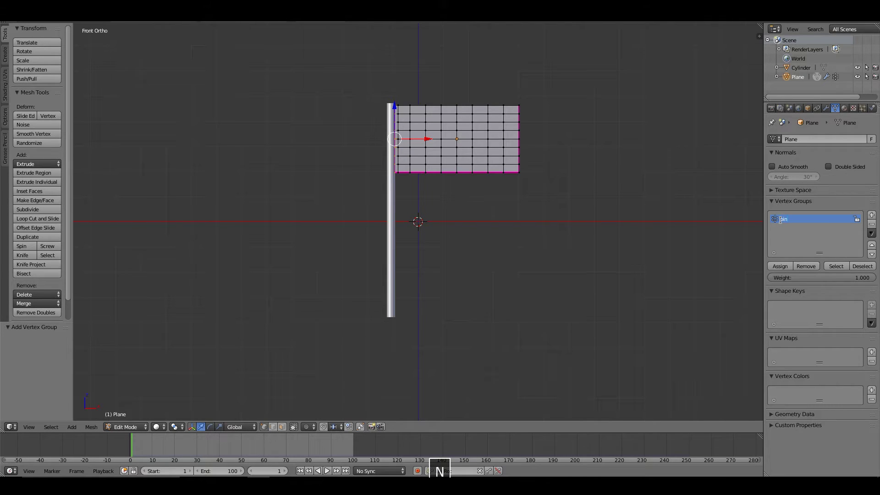
key(Return)
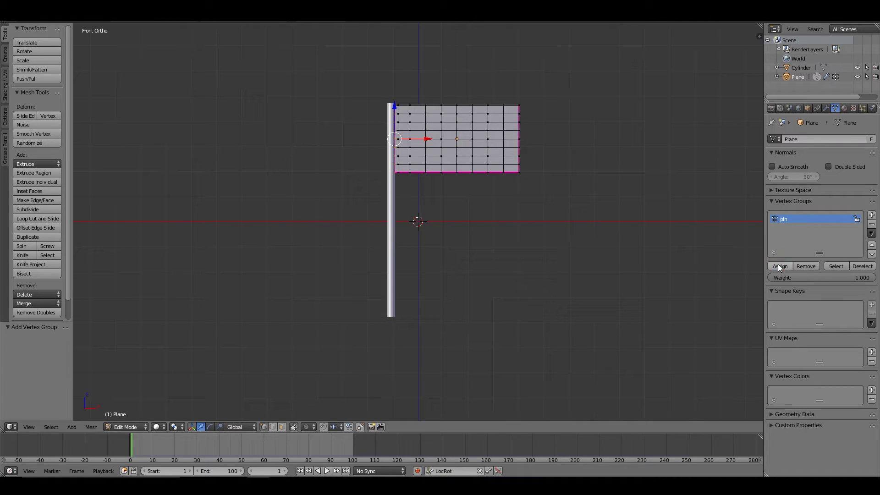
key(Tab)
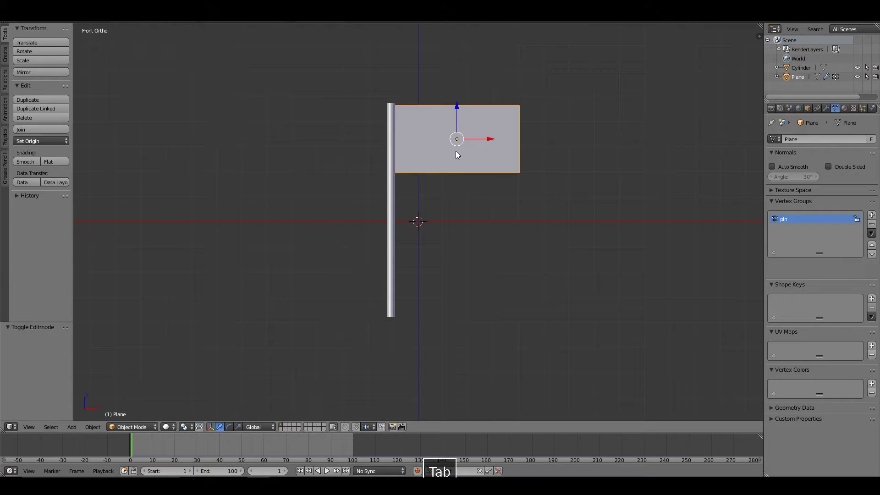
Step: Pin the cloth with the 'pin' vertex group and play a test simulation
click(873, 110)
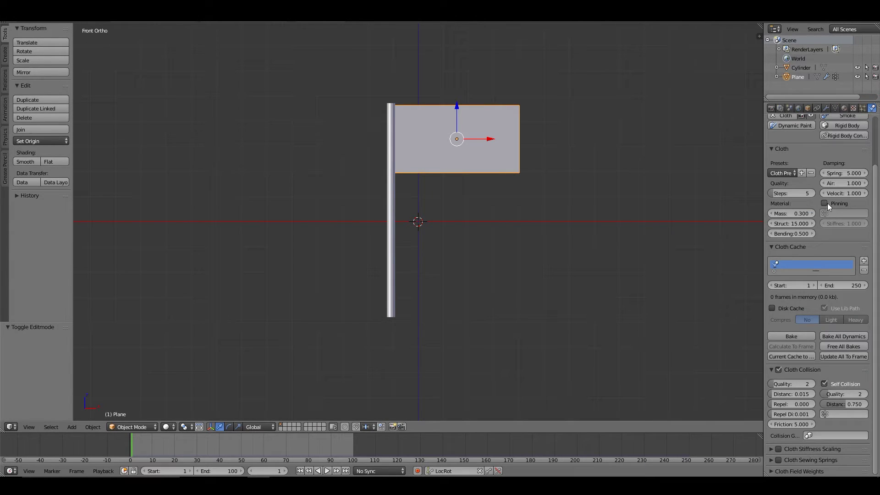
click(834, 214)
click(810, 228)
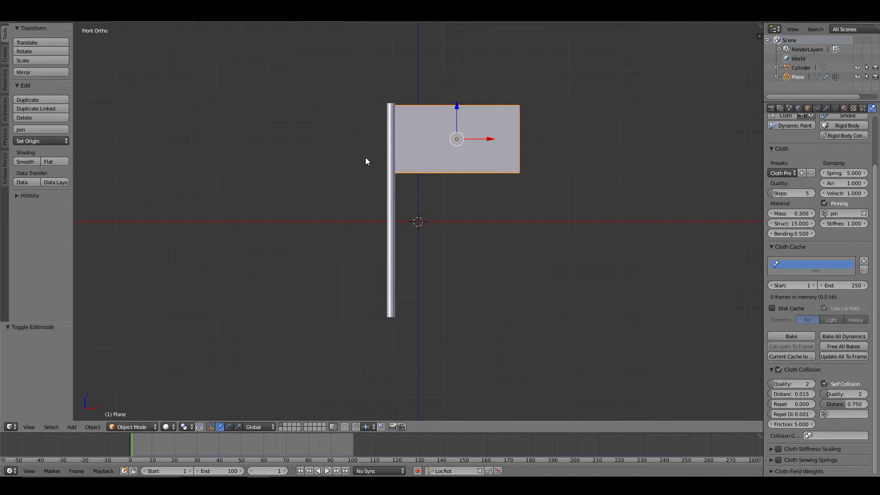
key(alt+a)
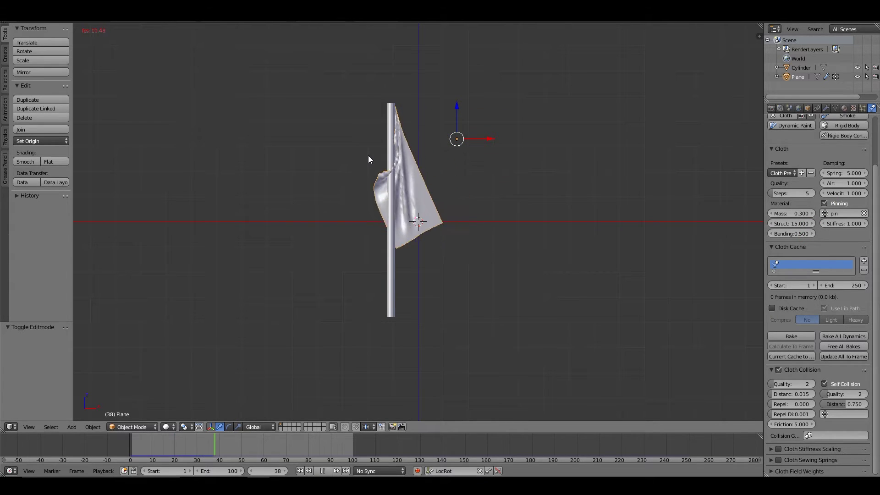
key(Escape)
Step: Give the pole Collision physics, replay the cloth, then deselect everything
right_click(389, 204)
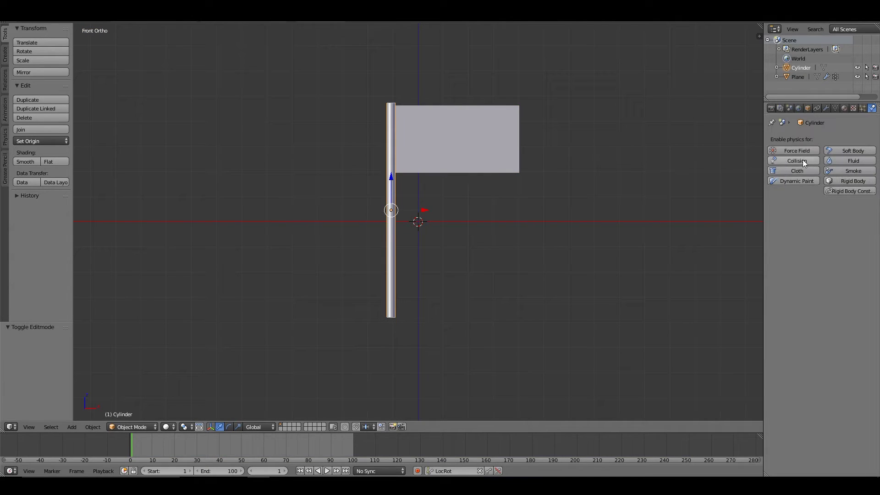
click(802, 161)
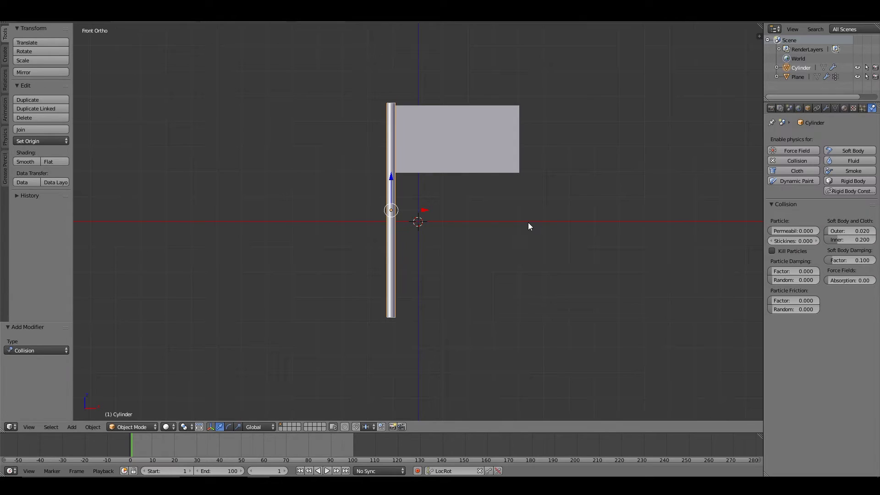
key(alt+a)
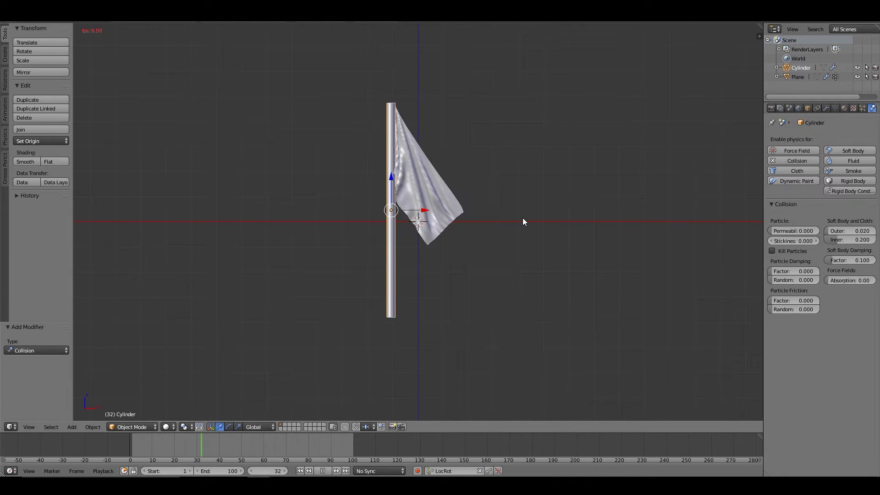
key(grave)
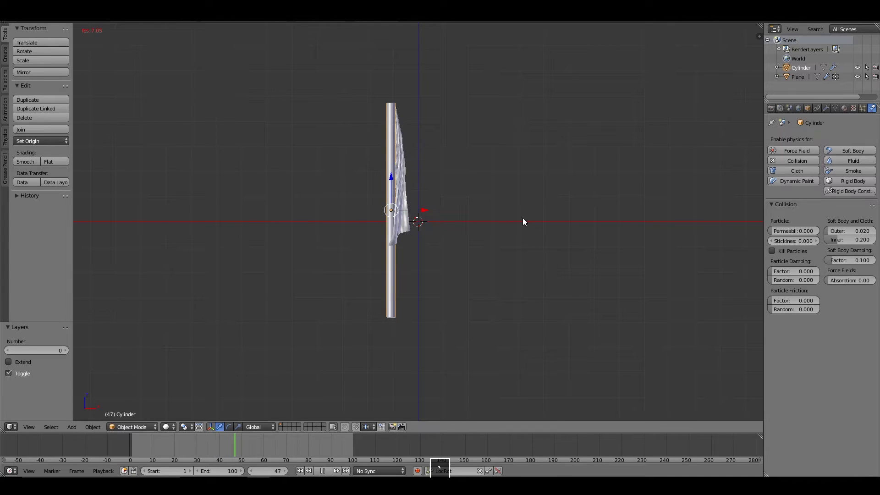
key(Escape)
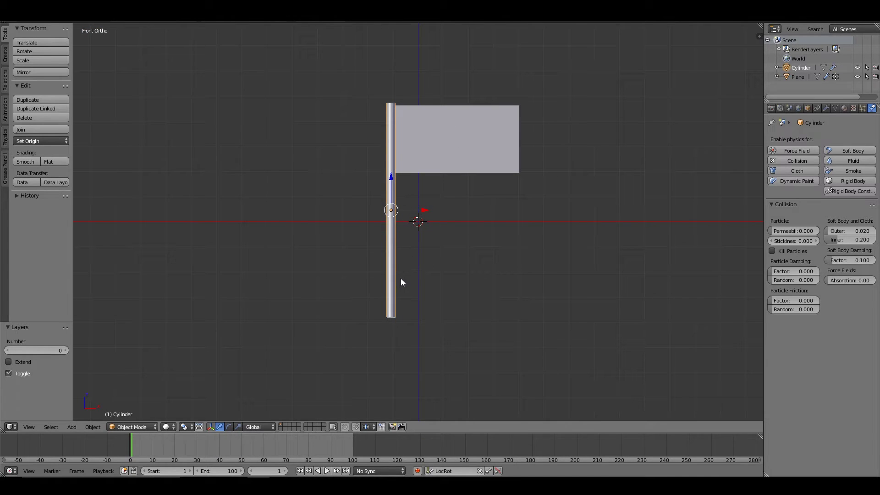
key(a)
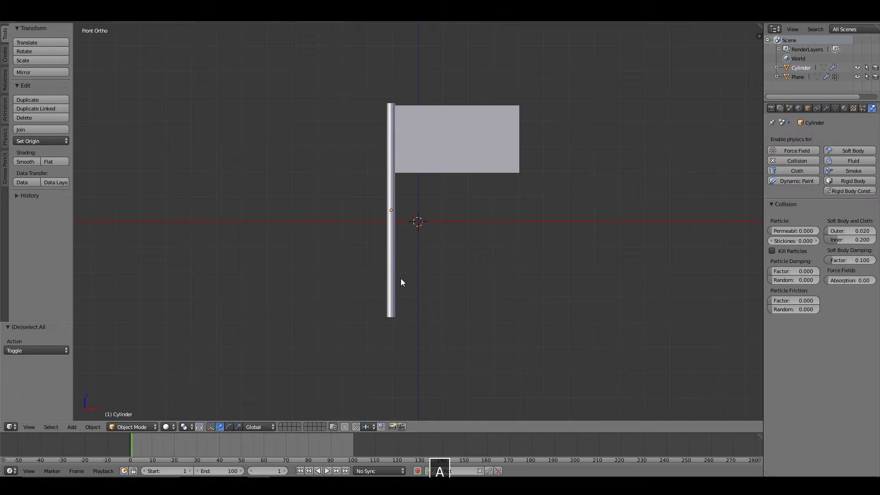
Step: Add a single bone at the pole's base and scale it to about 1.95
click(390, 316)
key(shift+a)
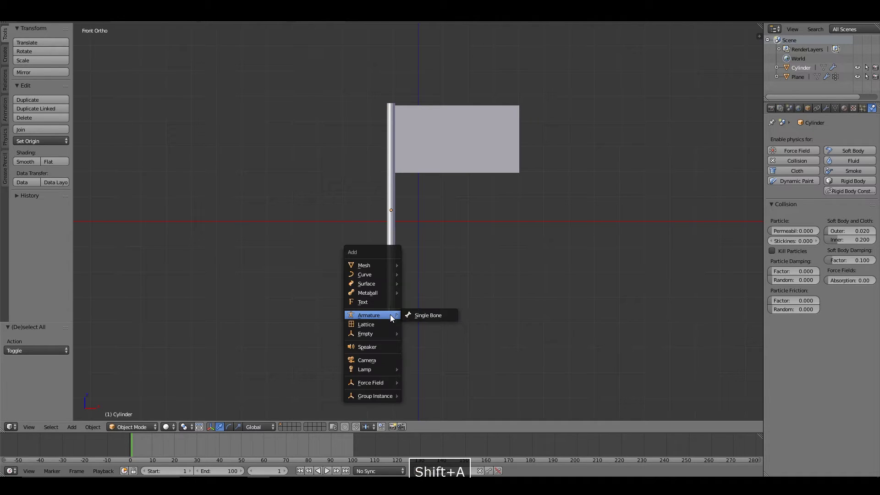
click(416, 314)
key(s)
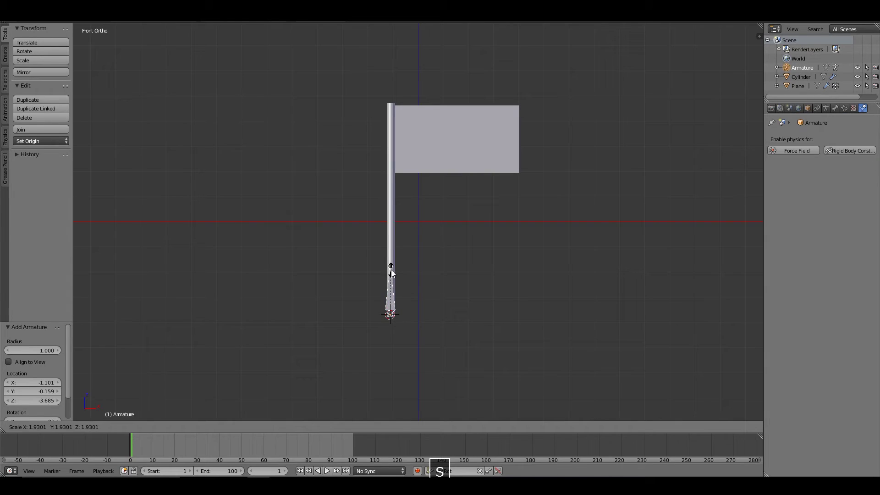
click(391, 271)
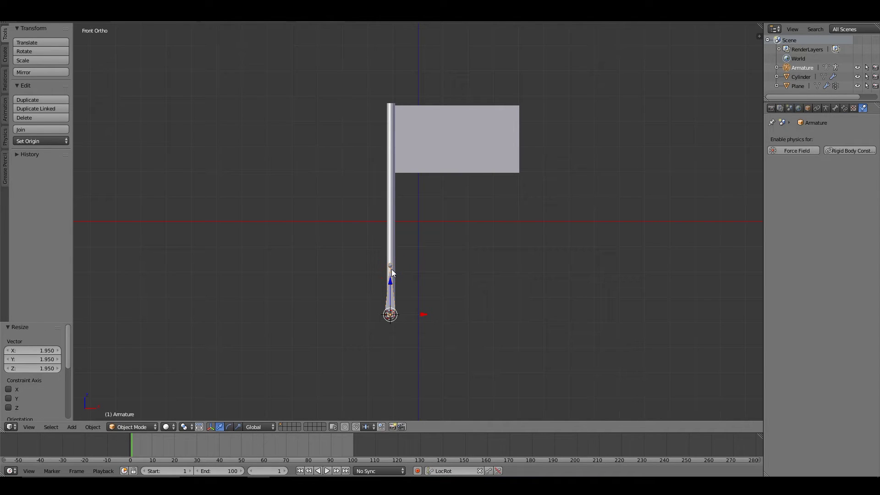
Step: Parent the pole to the armature with empty groups
right_click(391, 241)
shift+right_click(391, 298)
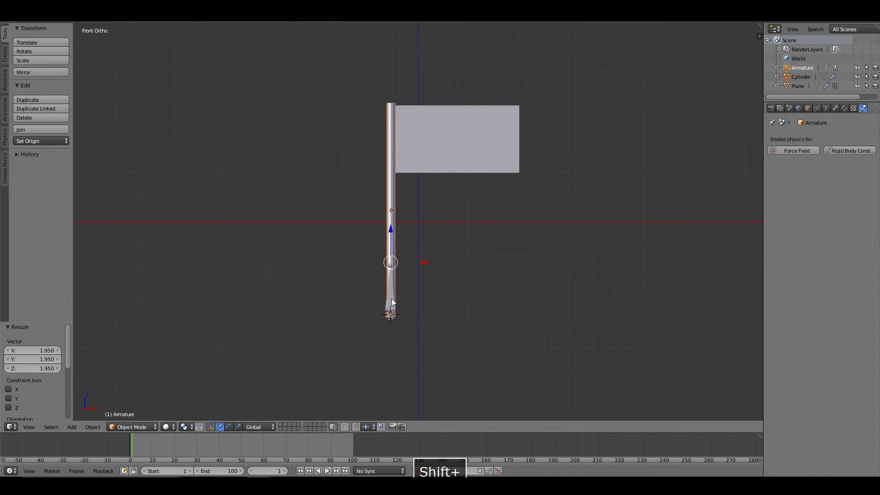
key(ctrl+p)
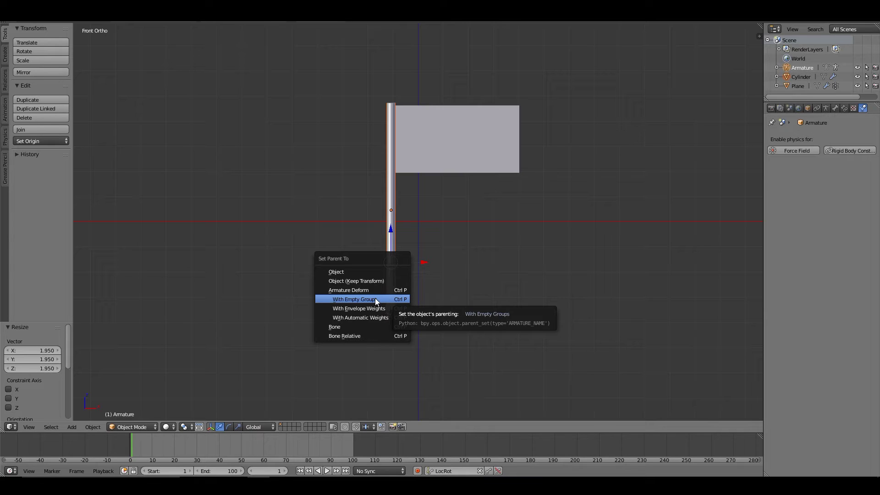
click(376, 300)
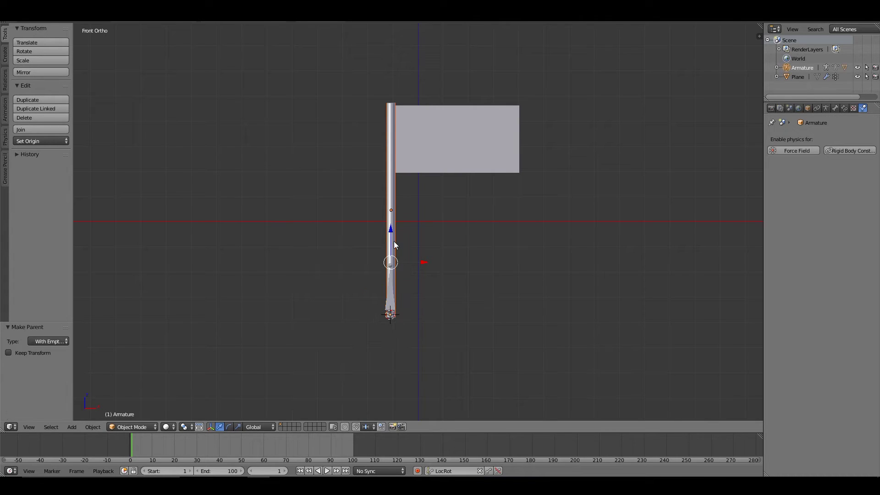
right_click(391, 225)
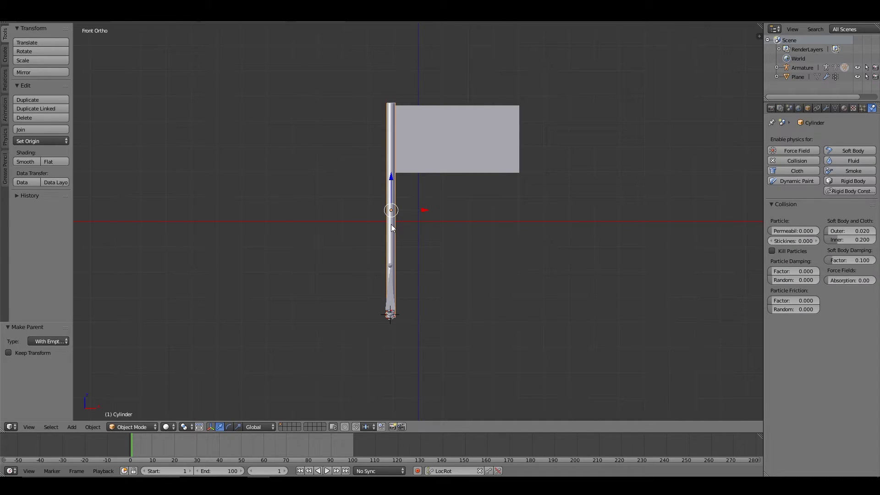
Step: Select all pole vertices in Edit Mode and check its modifiers and Bone vertex group
key(Tab)
key(a)
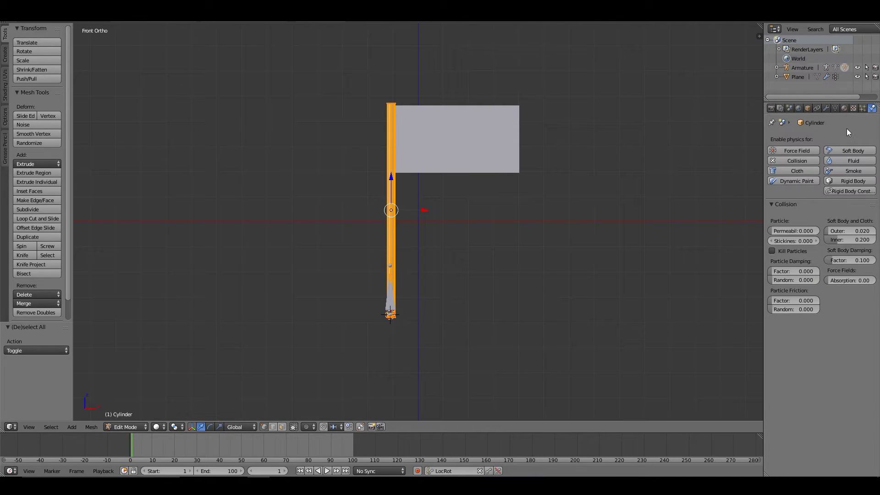
click(827, 108)
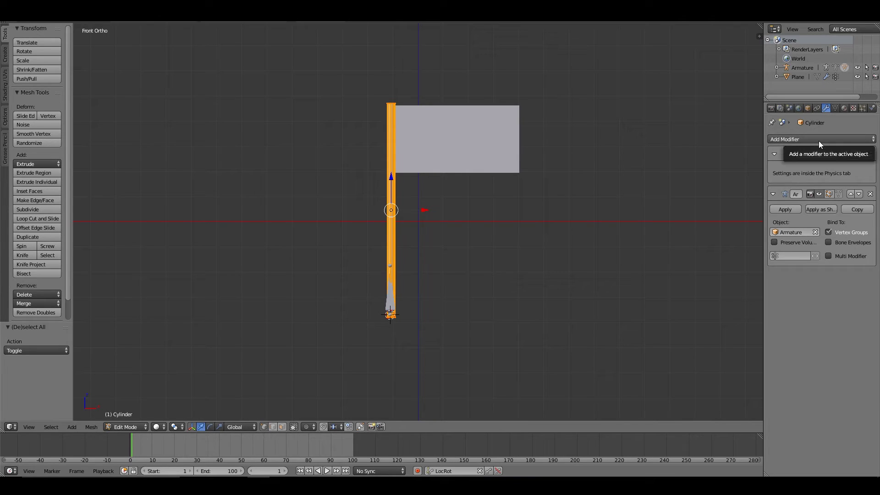
click(834, 108)
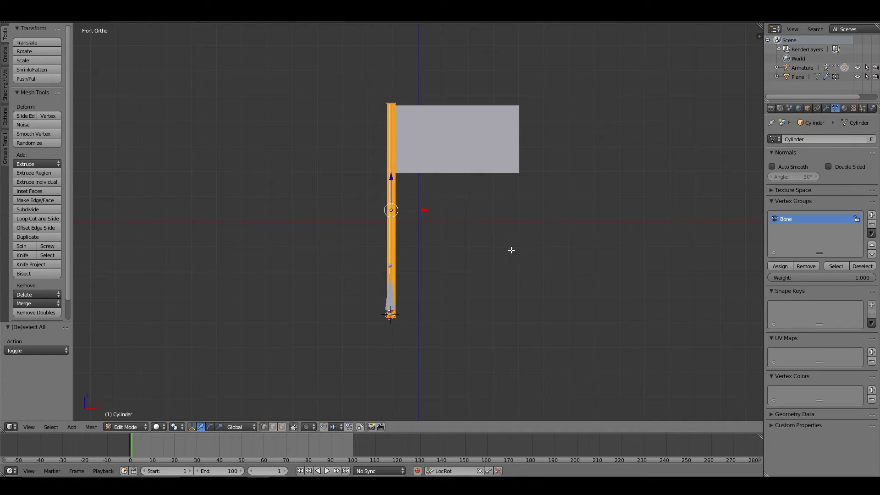
Step: Put the armature bone in Pose Mode and trial-rotate it, then cancel
key(Tab)
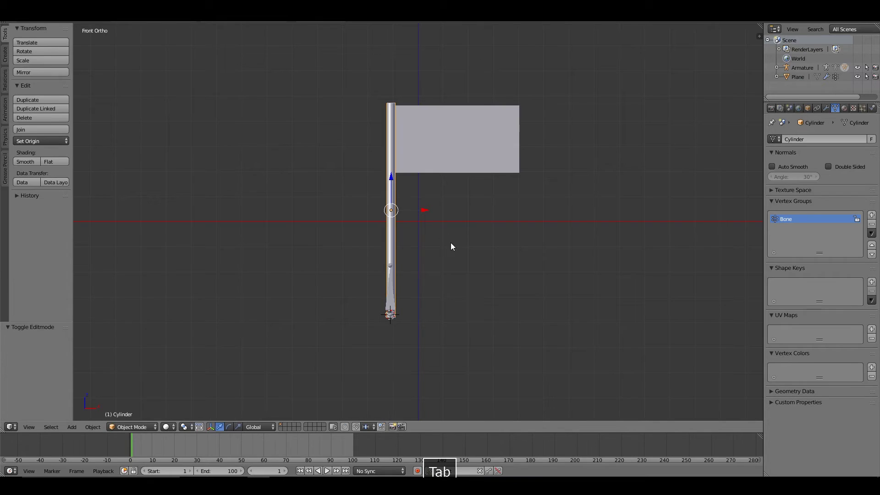
right_click(392, 304)
click(131, 430)
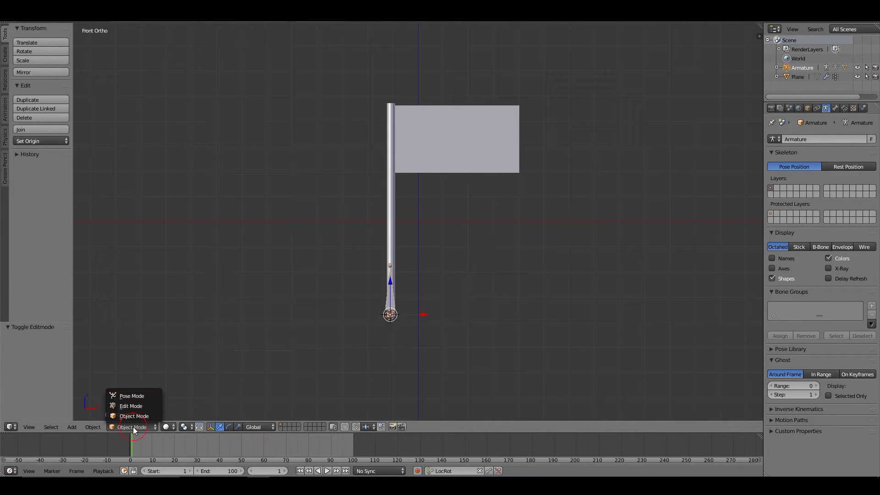
click(124, 395)
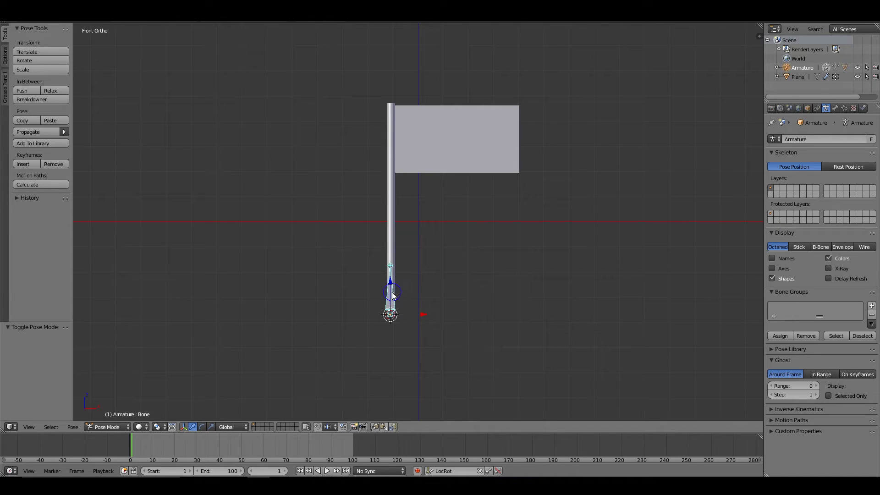
key(r)
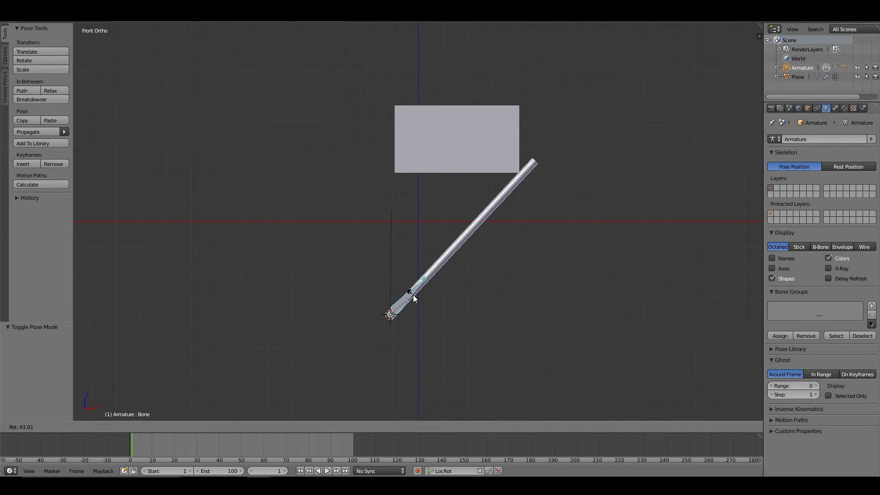
key(Escape)
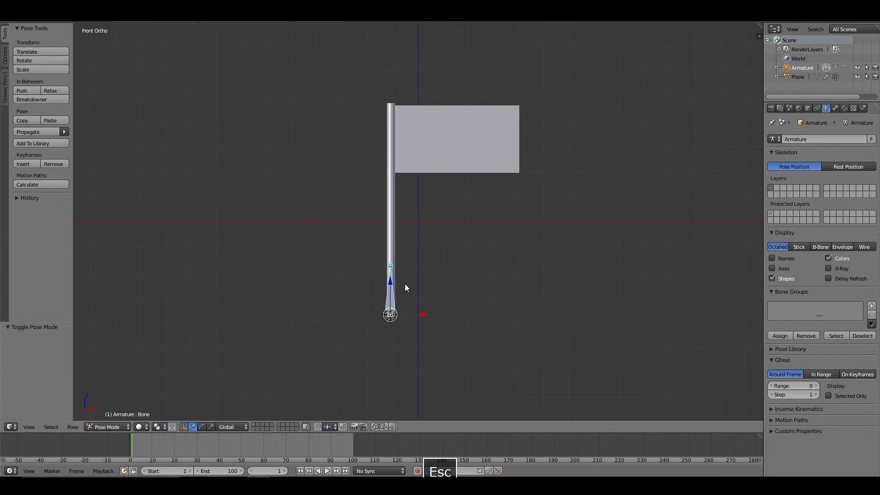
Step: Parent the flag plane to the pole, keeping its transform
right_click(441, 166)
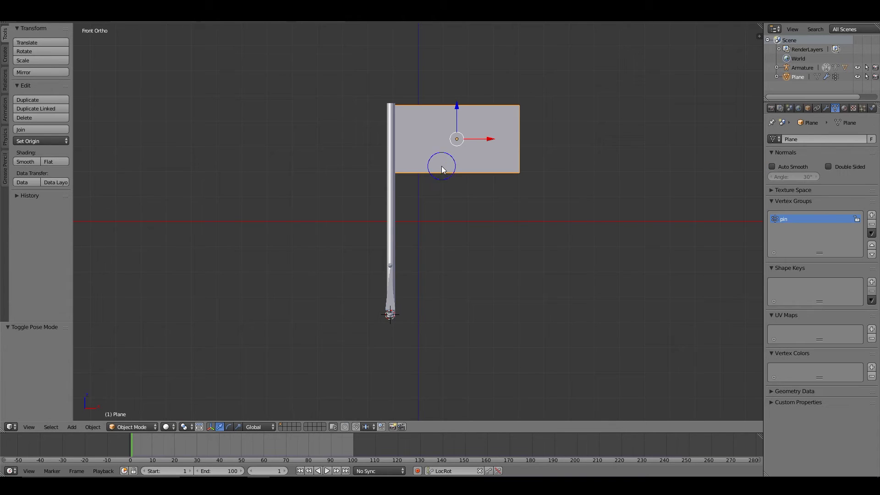
shift+right_click(393, 239)
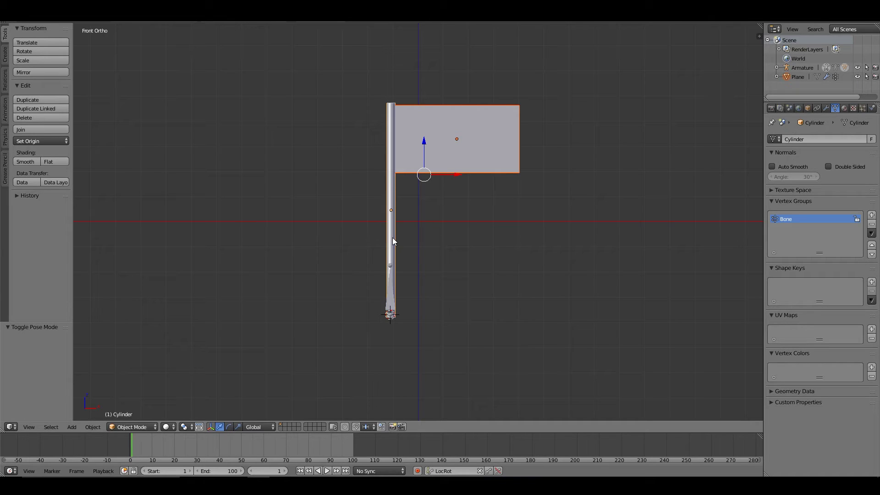
key(ctrl+p)
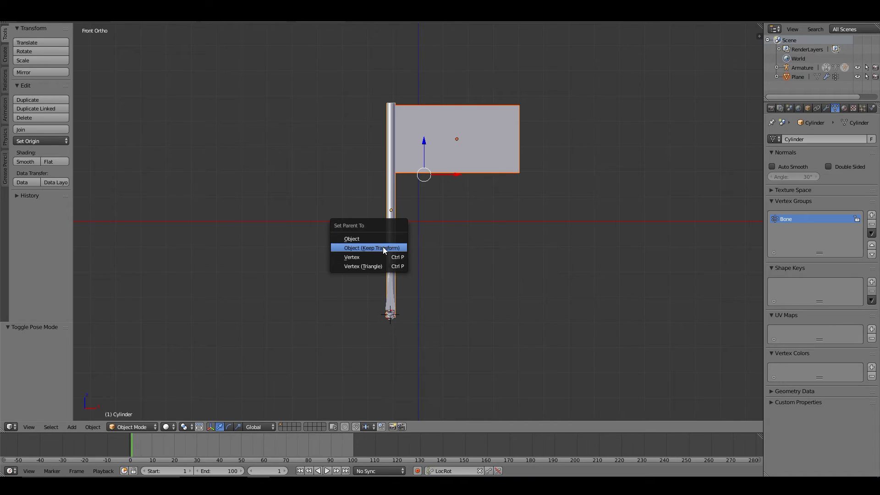
click(383, 248)
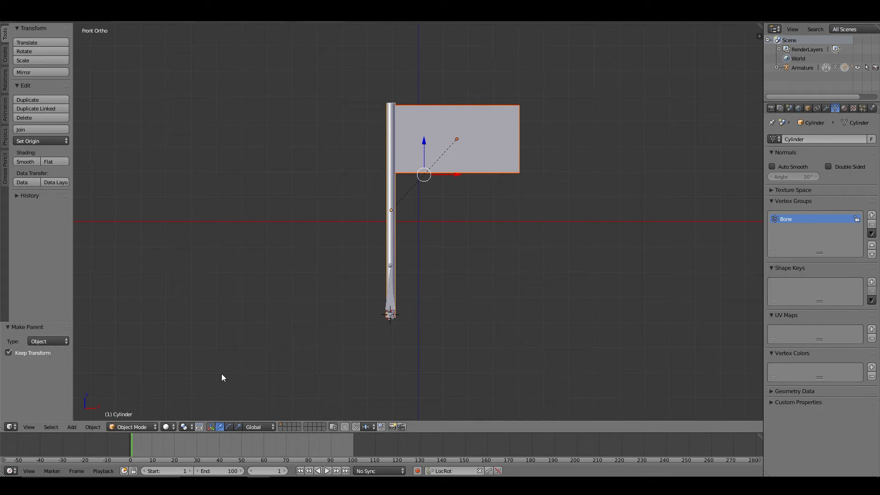
Step: Test-rotate the bone in Pose Mode, then reselect the flag to clear its parent
click(128, 427)
right_click(390, 288)
key(ctrl+Tab)
click(113, 427)
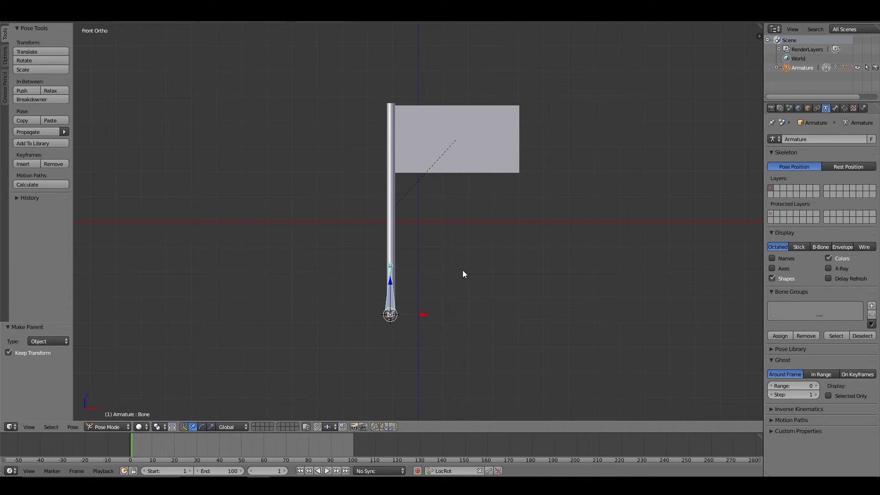
key(r)
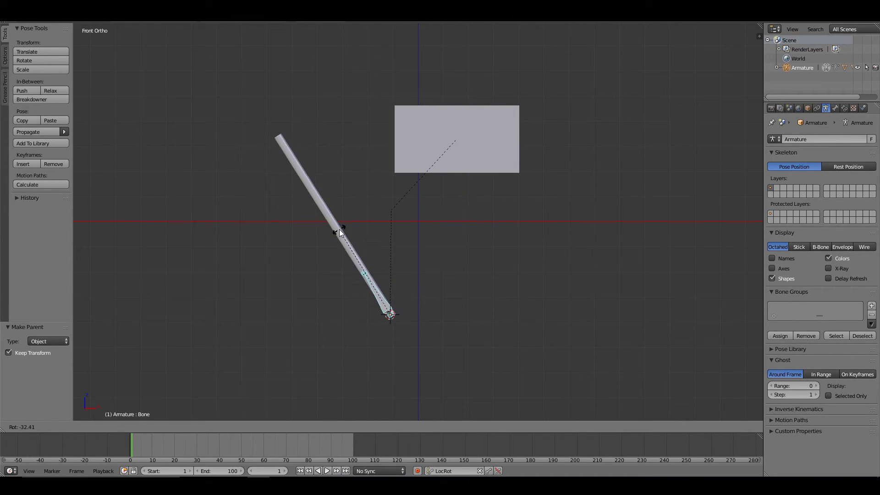
key(Escape)
right_click(456, 138)
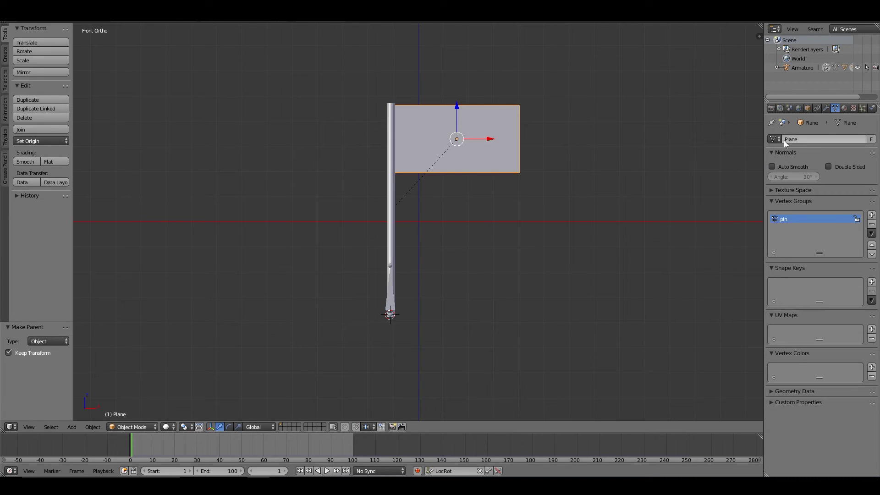
key(alt+p)
Step: Clear the flag's parent and return the armature to Object Mode
click(557, 160)
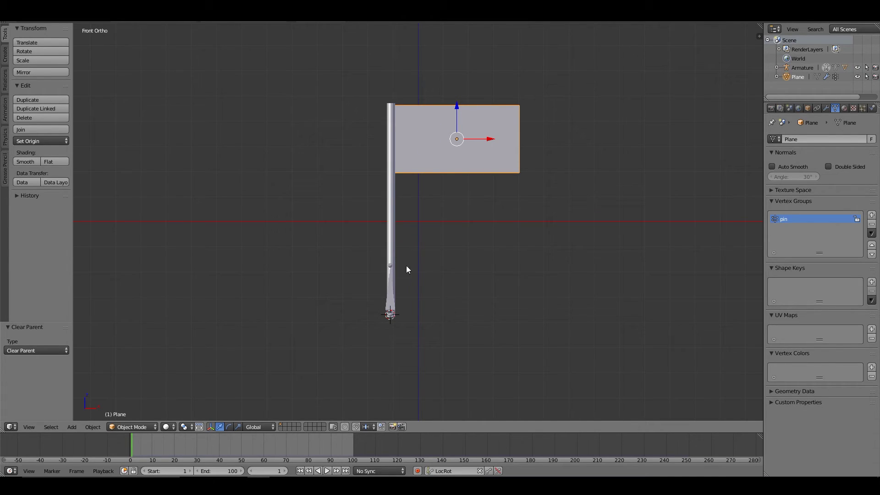
shift+right_click(390, 306)
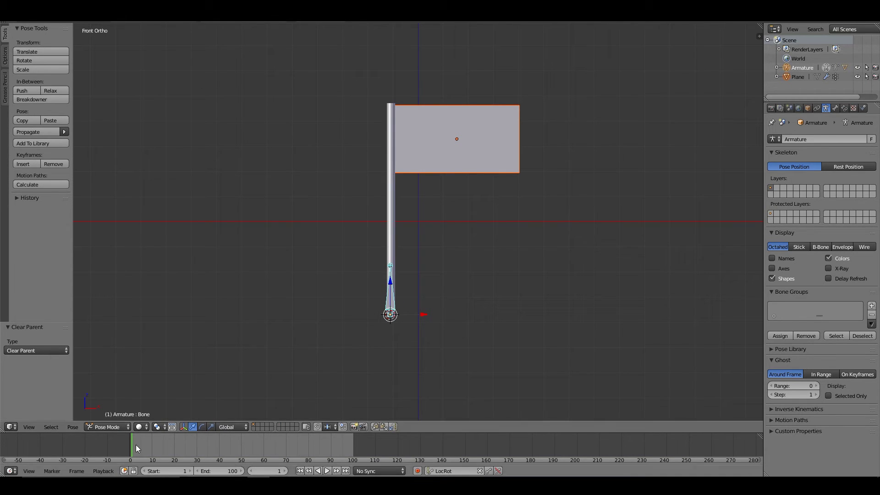
click(107, 427)
click(110, 417)
Step: Parent the flag to the armature with Armature Deform using empty groups
right_click(391, 232)
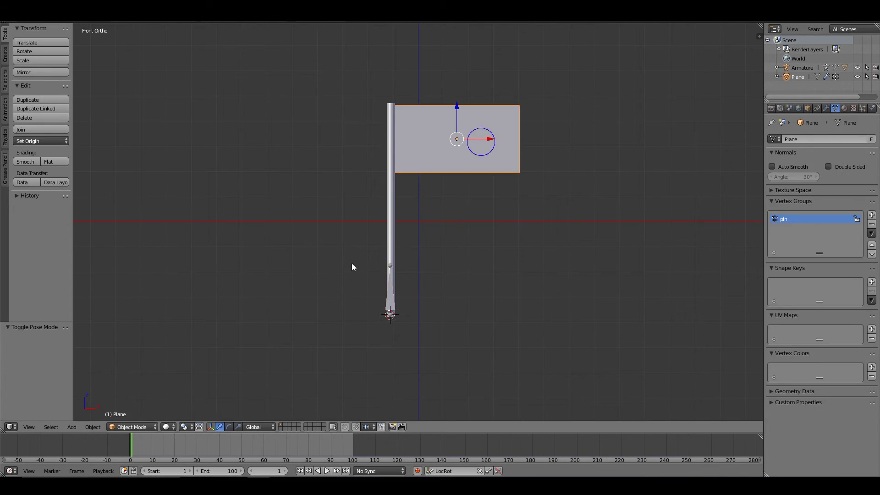
shift+right_click(386, 306)
key(ctrl+p)
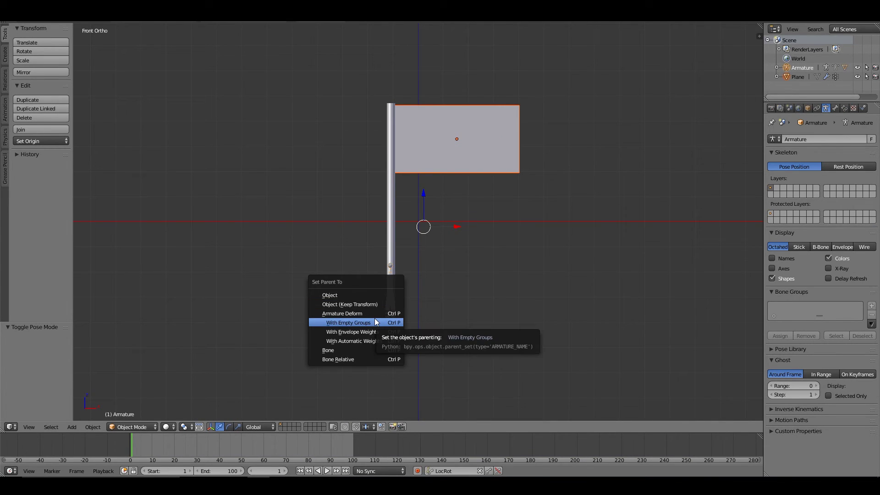
click(376, 319)
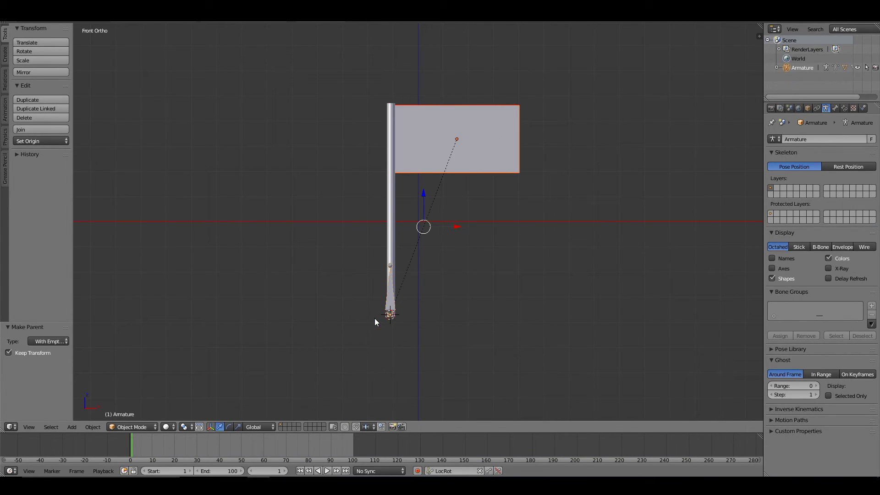
right_click(488, 164)
Step: Assign all of the flag's vertices to the Bone vertex group, then exit Edit Mode
key(Tab)
key(a)
key(a)
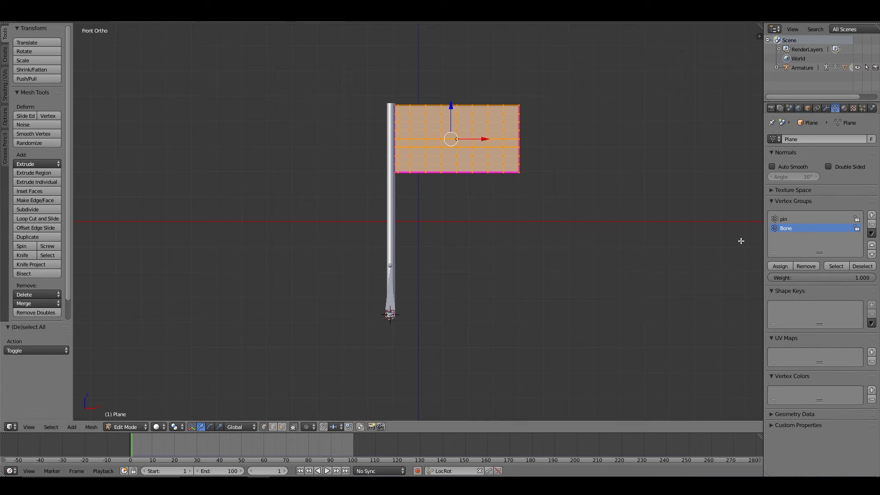
click(781, 266)
key(Tab)
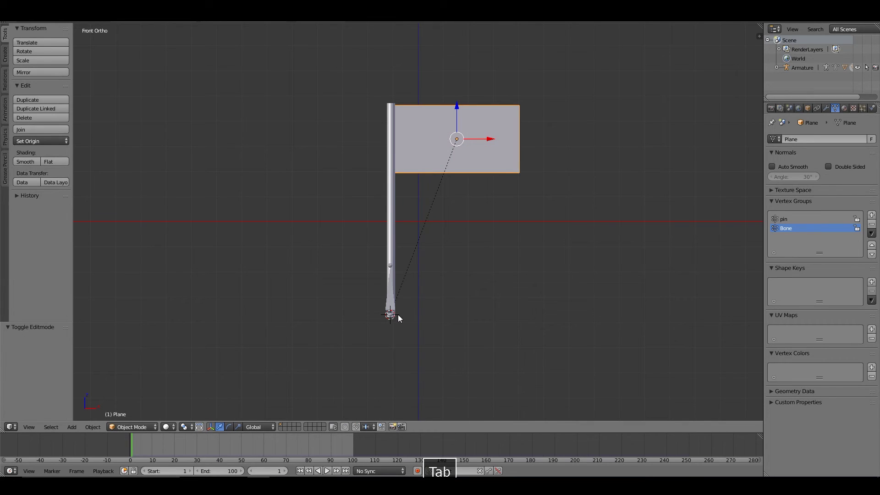
click(112, 428)
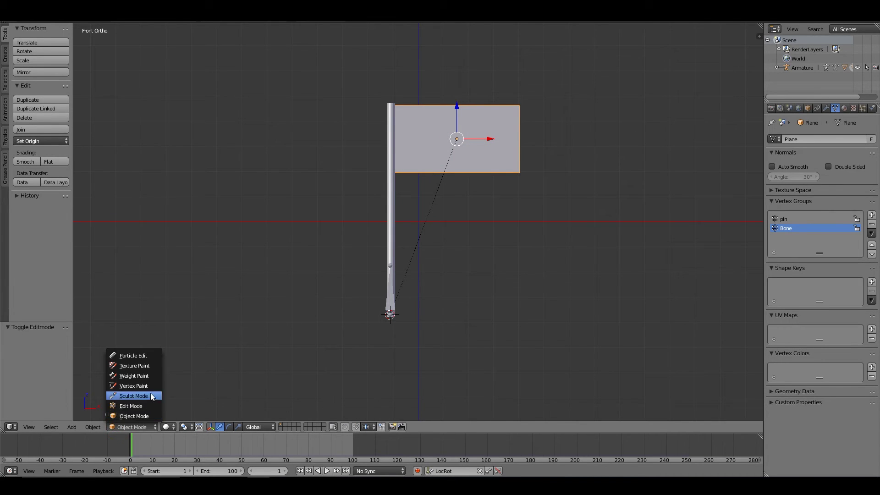
Step: Tilt the pole bone to -25.4° in Pose Mode and play back to watch the flag follow
click(156, 417)
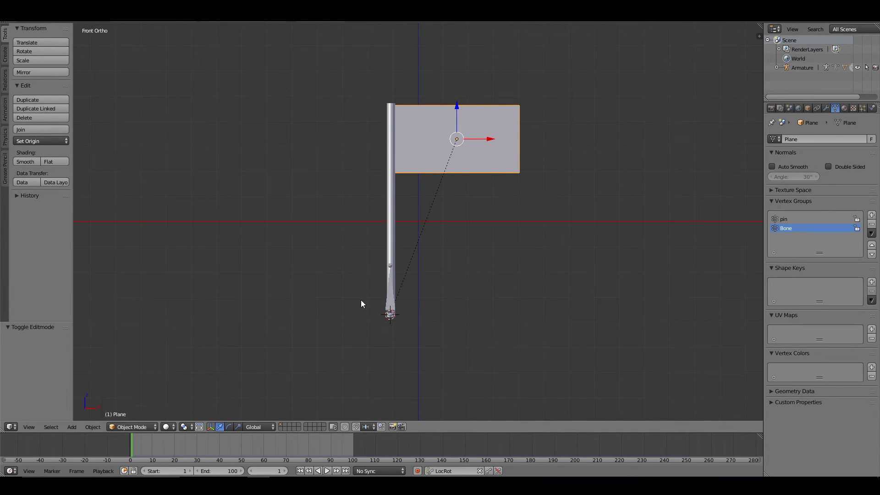
right_click(390, 300)
click(134, 427)
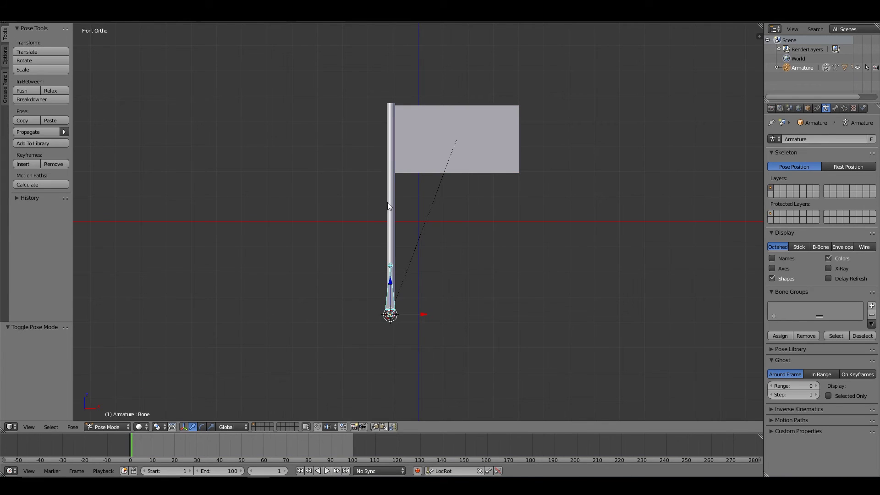
key(r)
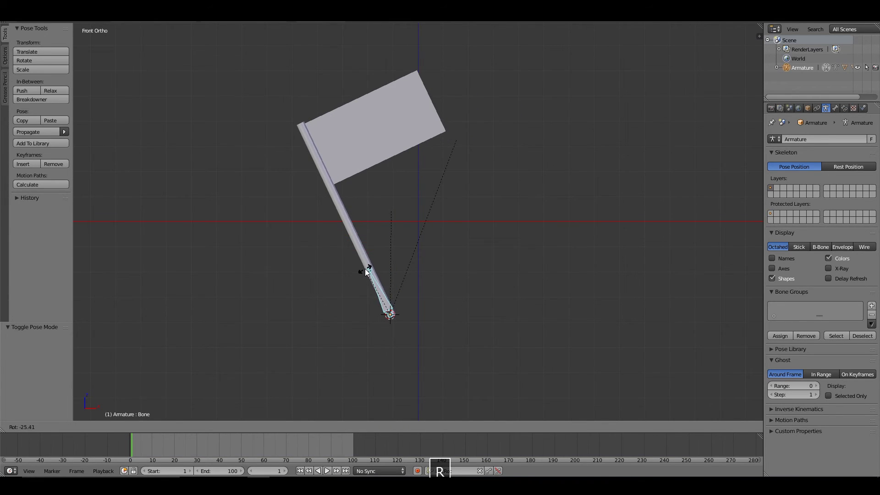
click(366, 269)
key(alt+a)
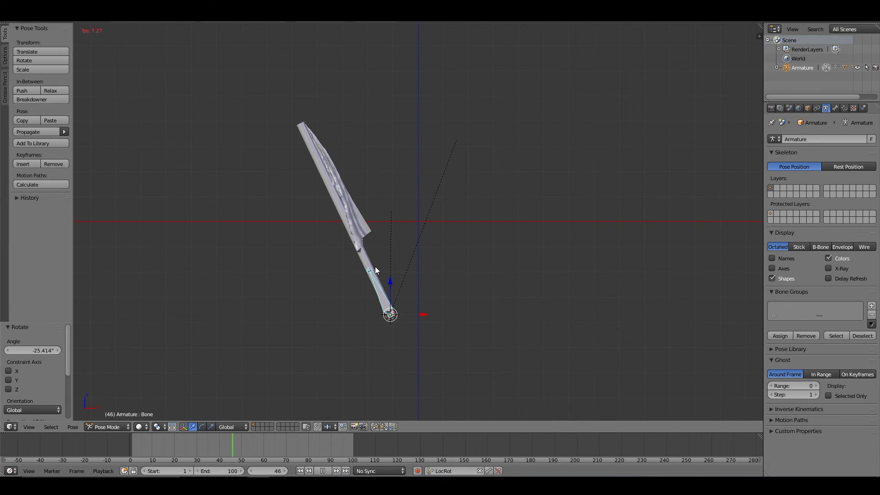
key(Escape)
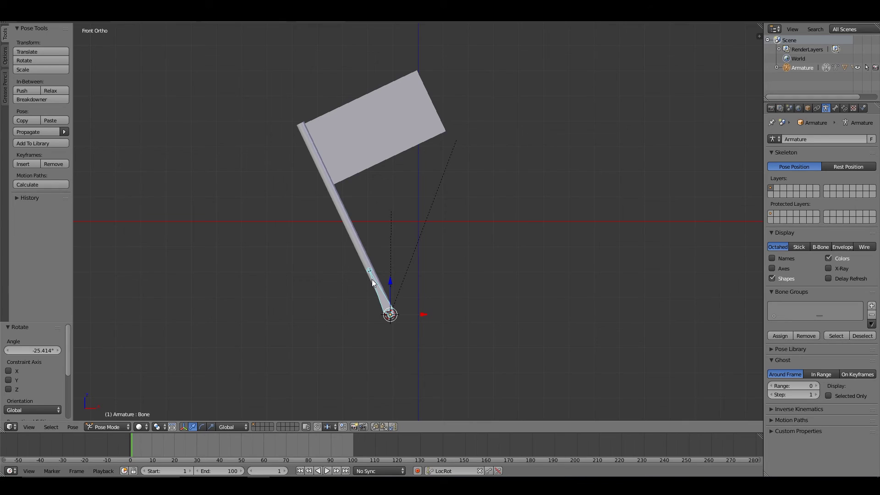
Step: Keyframe the pole's rotation at frame 1, then tilt it about 59° the other way and key it at frame 30
key(i)
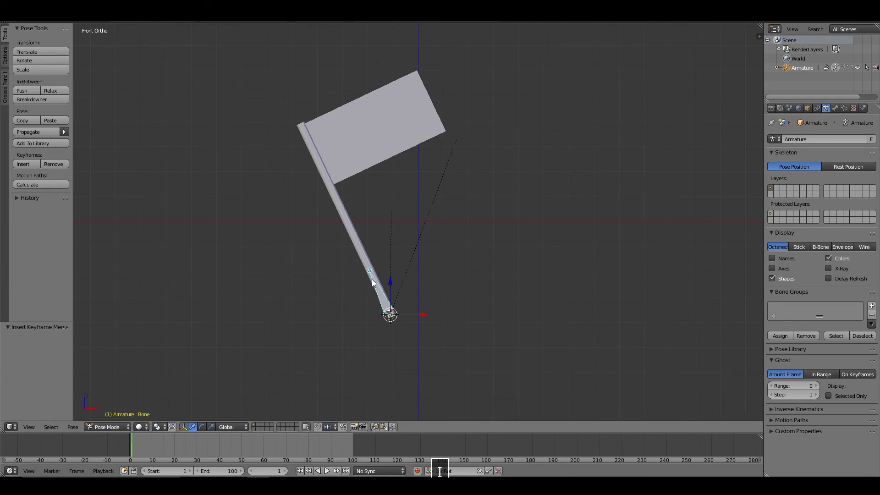
click(198, 448)
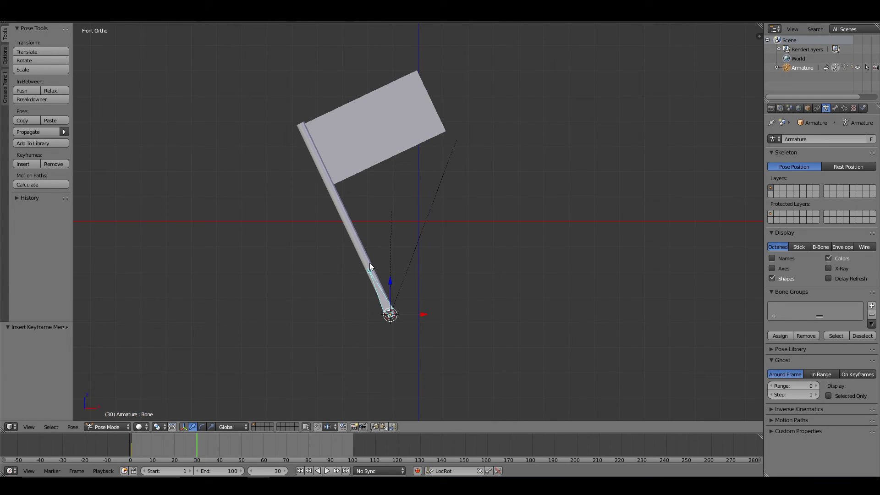
key(r)
click(425, 271)
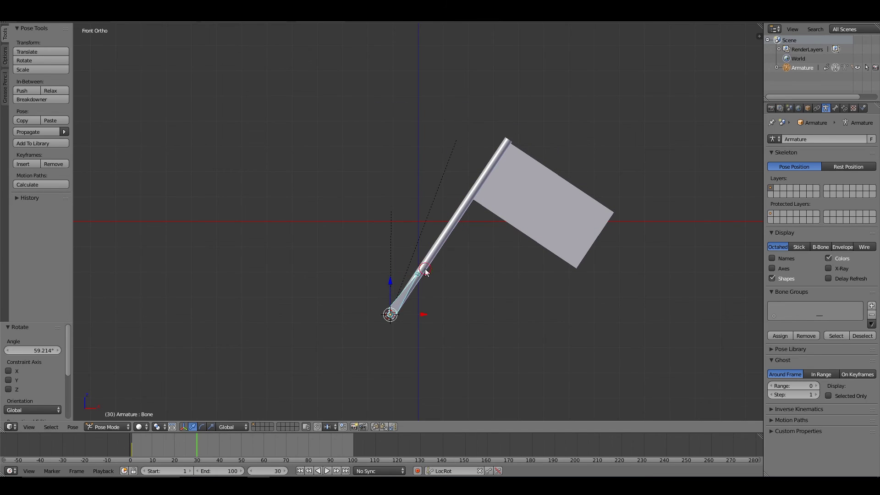
key(i)
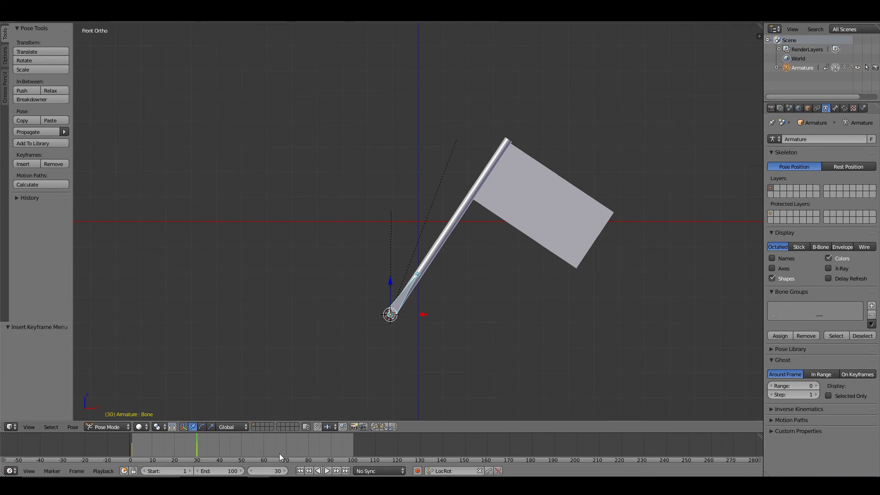
Step: Return to frame 1 and preview the swing between the two keyframes
text(1)
key(Return)
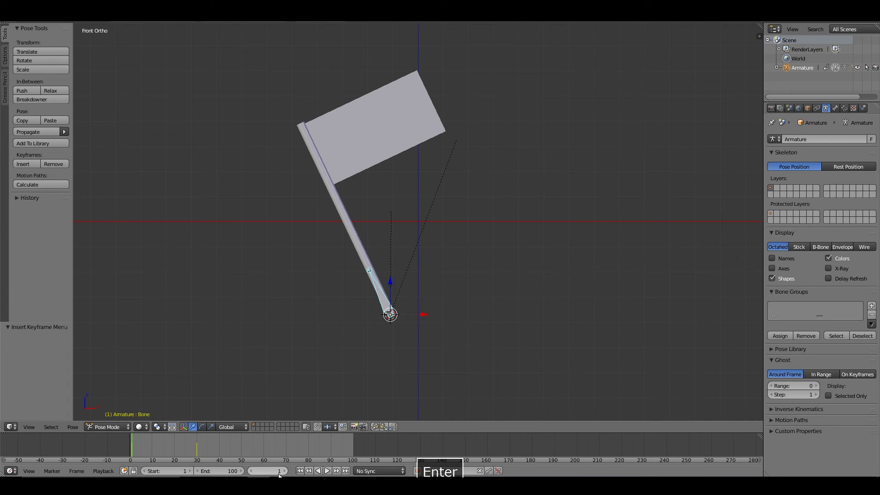
key(alt+a)
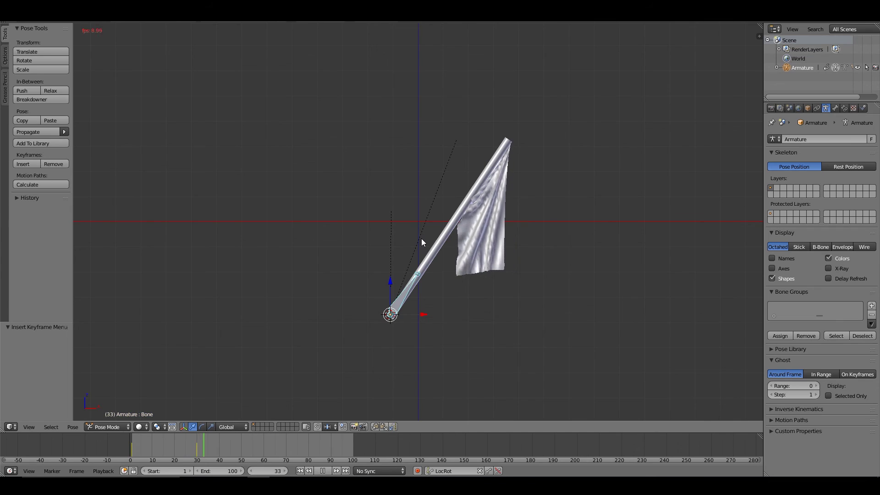
key(Escape)
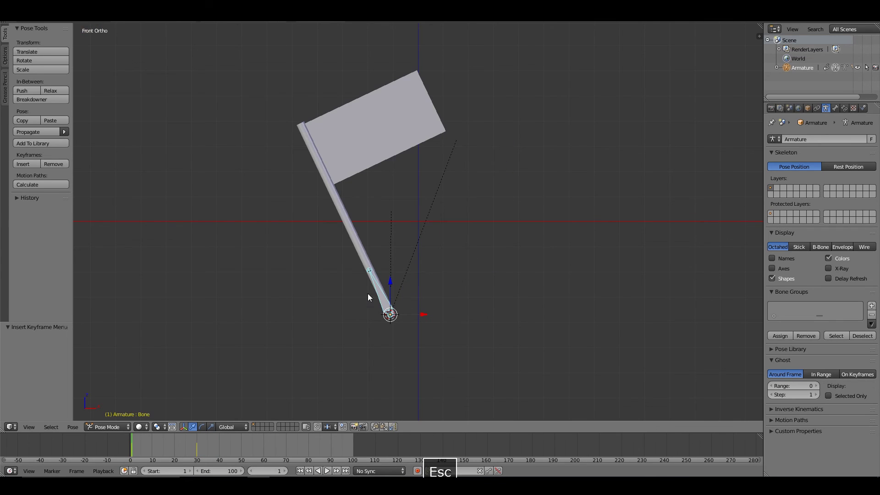
Step: At frame 50, rotate the pole further counter-clockwise and keyframe its rotation
click(241, 446)
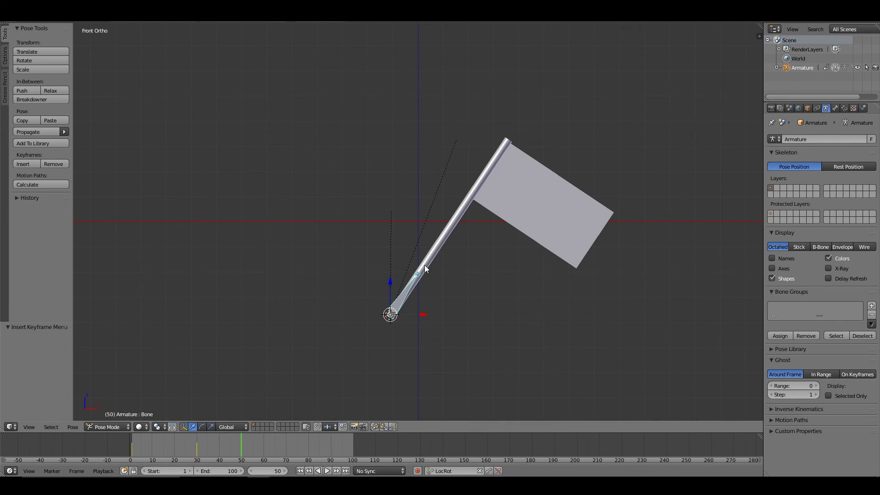
key(r)
click(342, 264)
key(i)
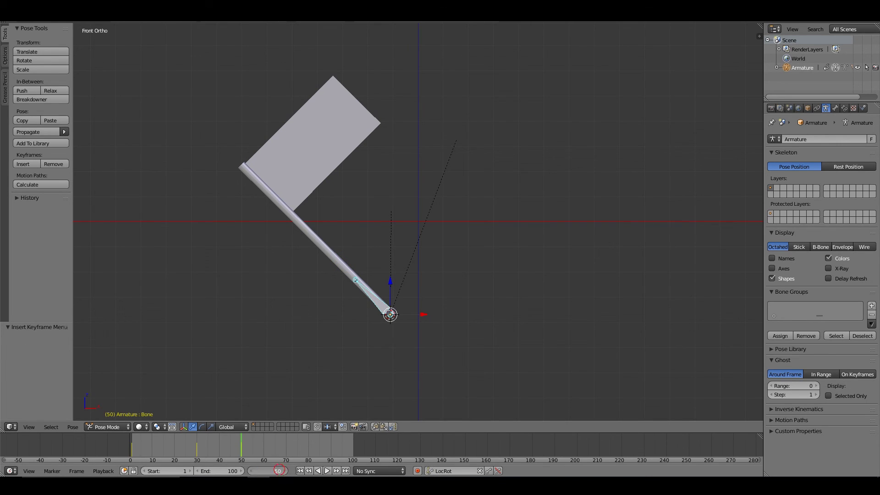
Step: Set the current frame to 1 and play back the swinging pole with the waving cloth flag
click(277, 469)
text(1)
key(Return)
key(alt+a)
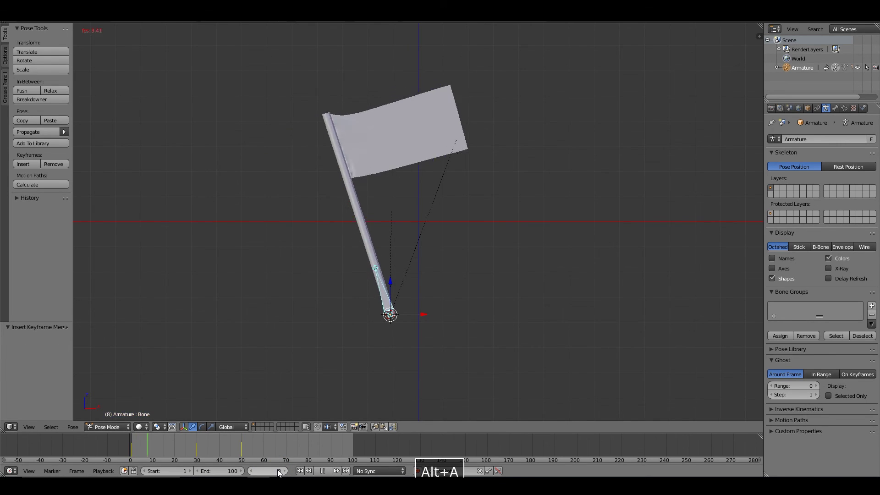